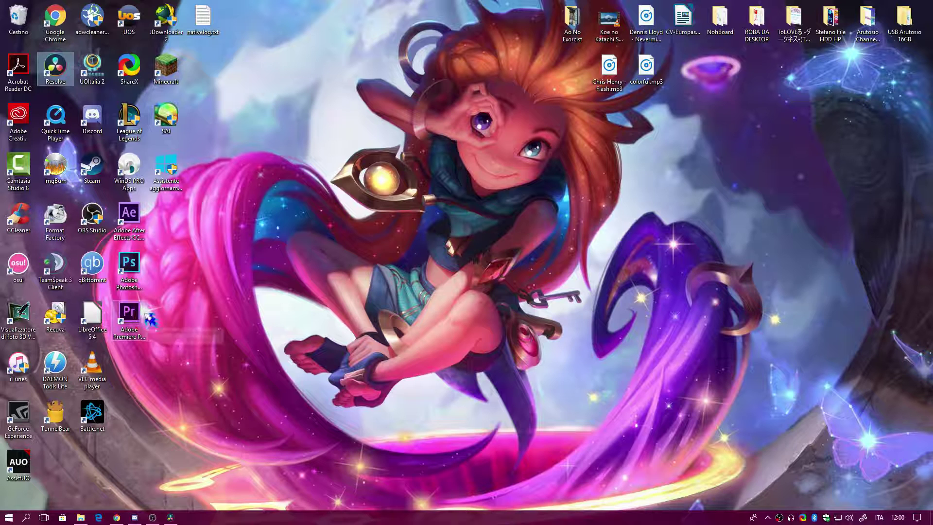
Step: Select the Camtasia, Premiere Pro and After Effects shortcuts, then restore the Zoe Compilation Resolve window
key(c)
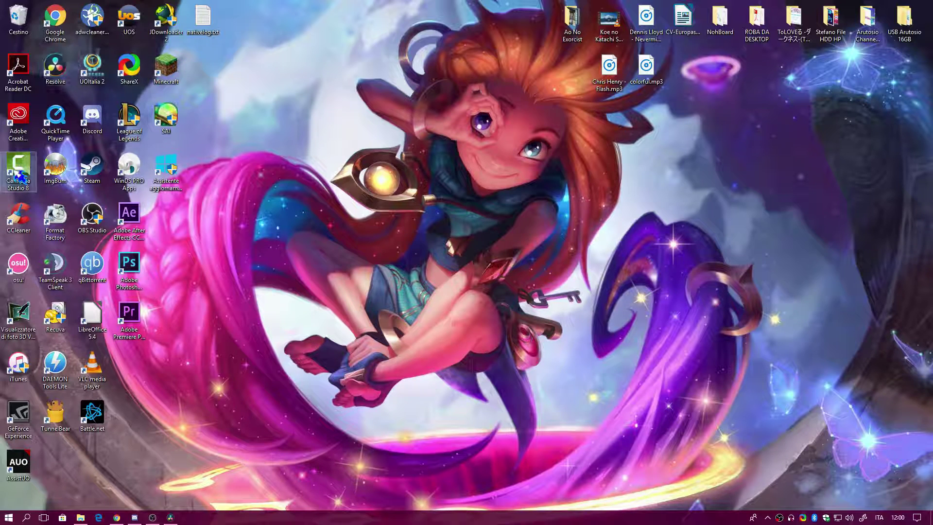
click(138, 317)
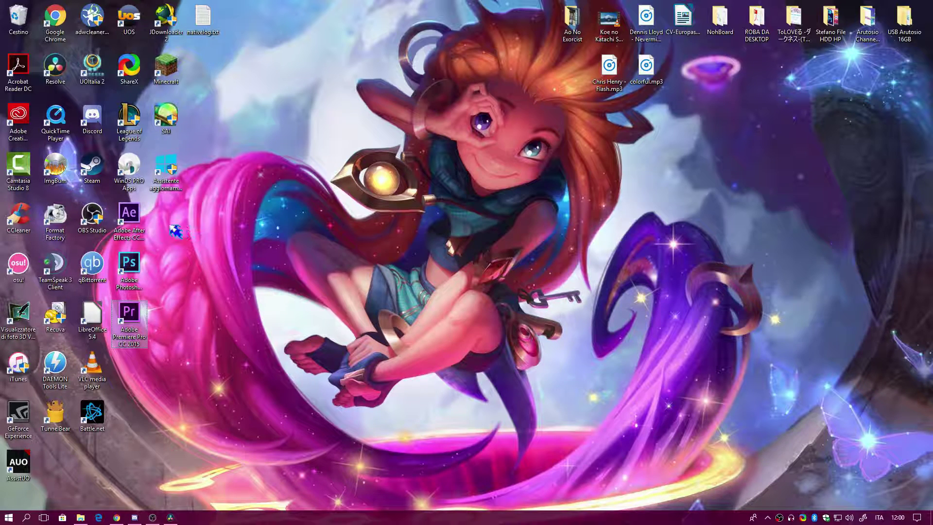
click(130, 216)
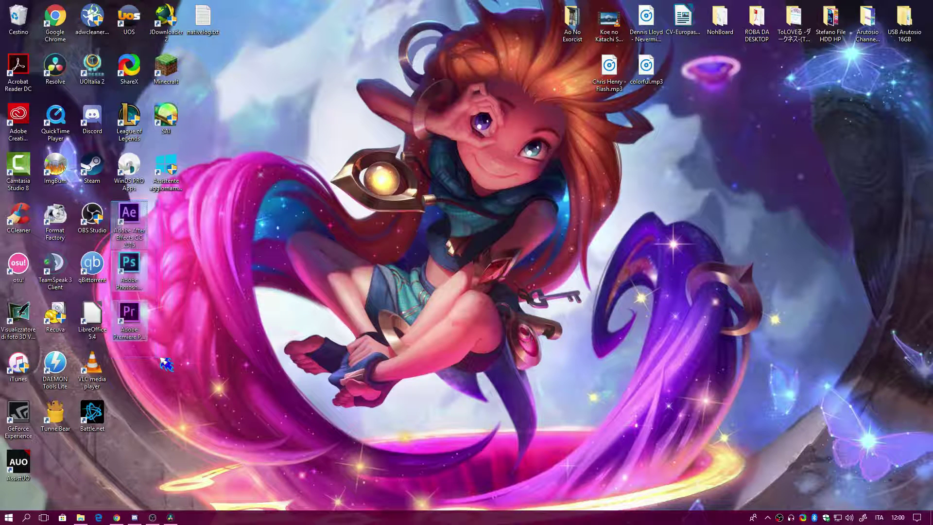
click(178, 519)
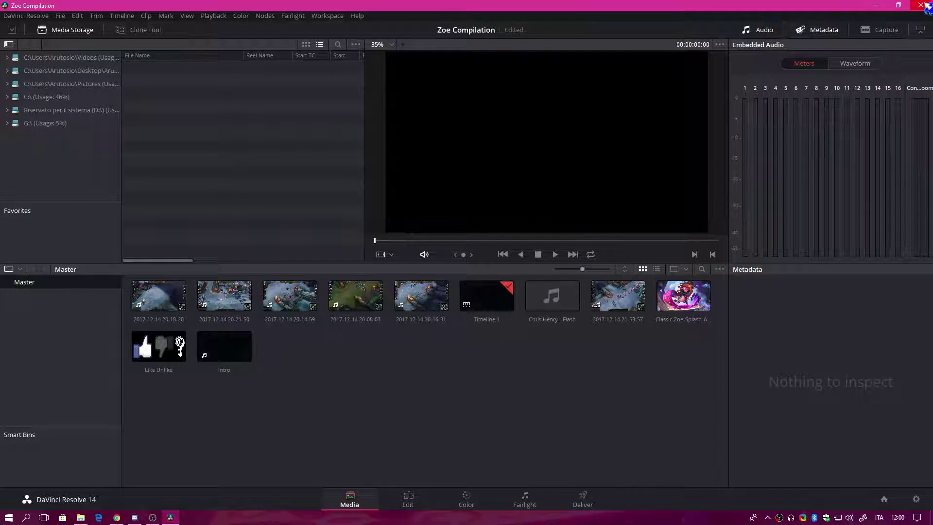
click(879, 6)
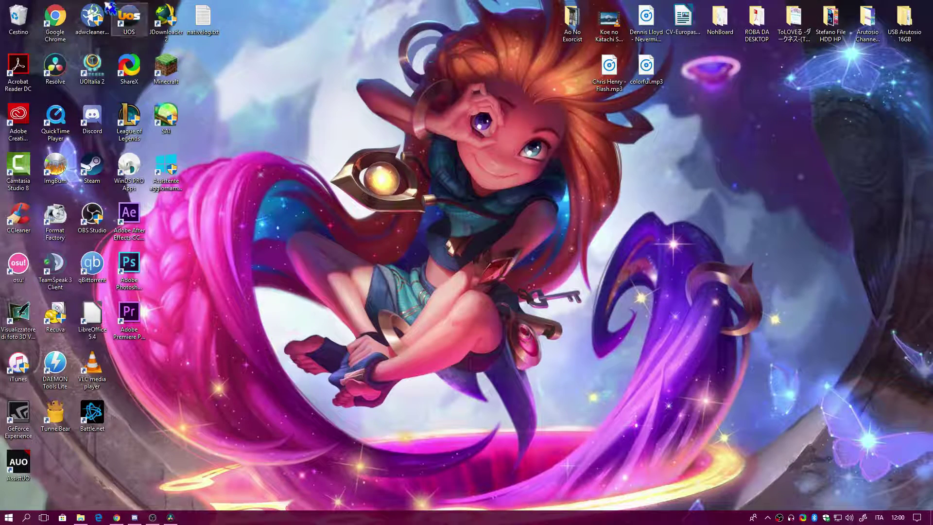
mouse_move(2, 3)
mouse_down()
mouse_move(224, 92)
mouse_move(931, 508)
mouse_up()
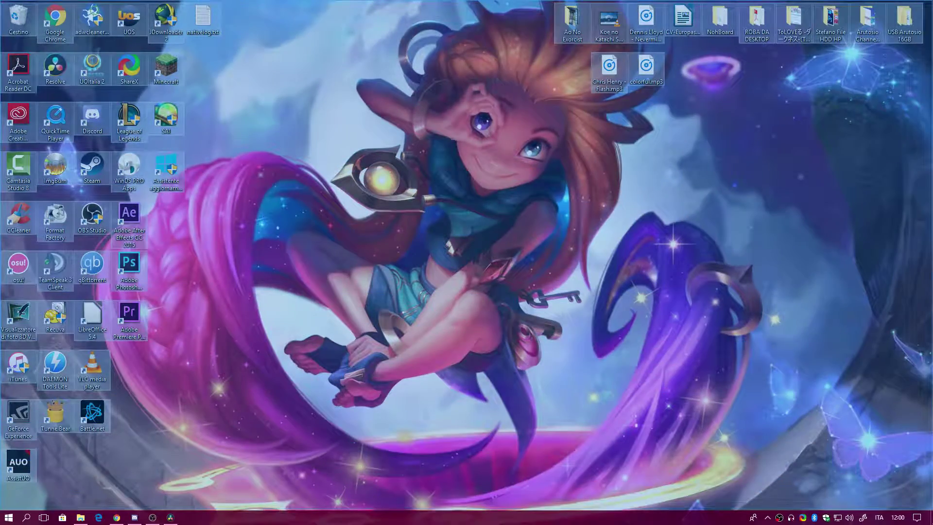
click(263, 317)
click(170, 517)
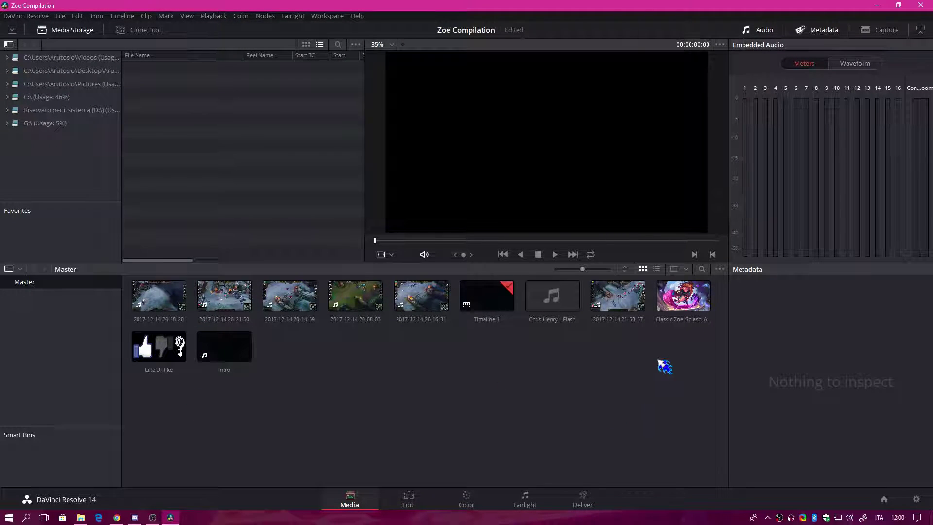
click(882, 9)
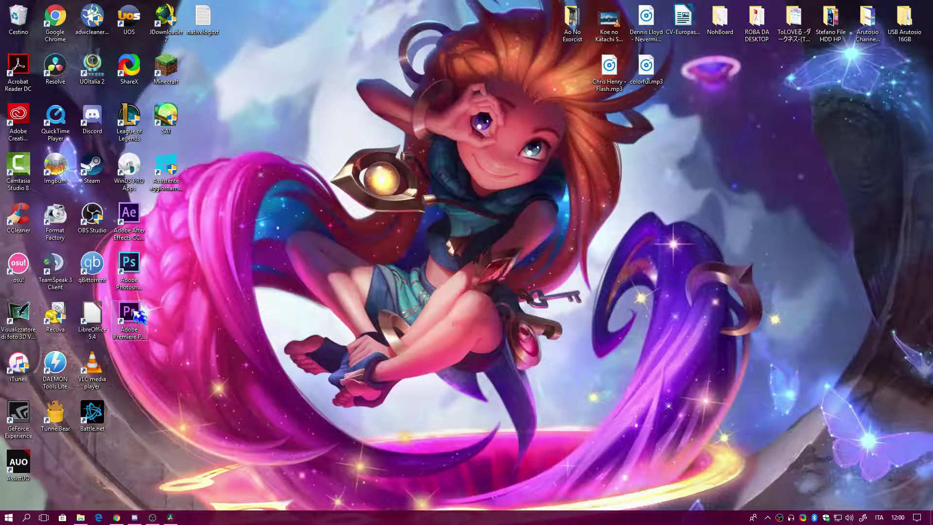
double_click(20, 167)
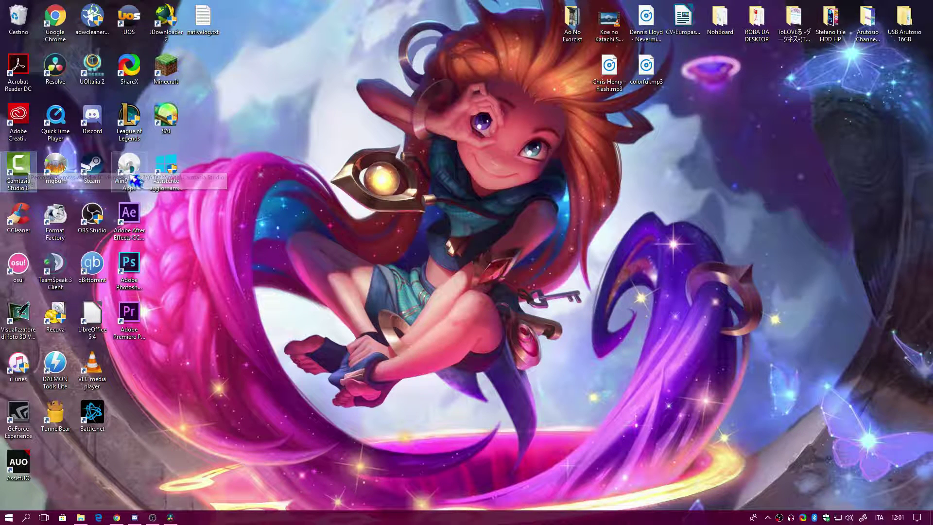
drag(196, 198, 2, 2)
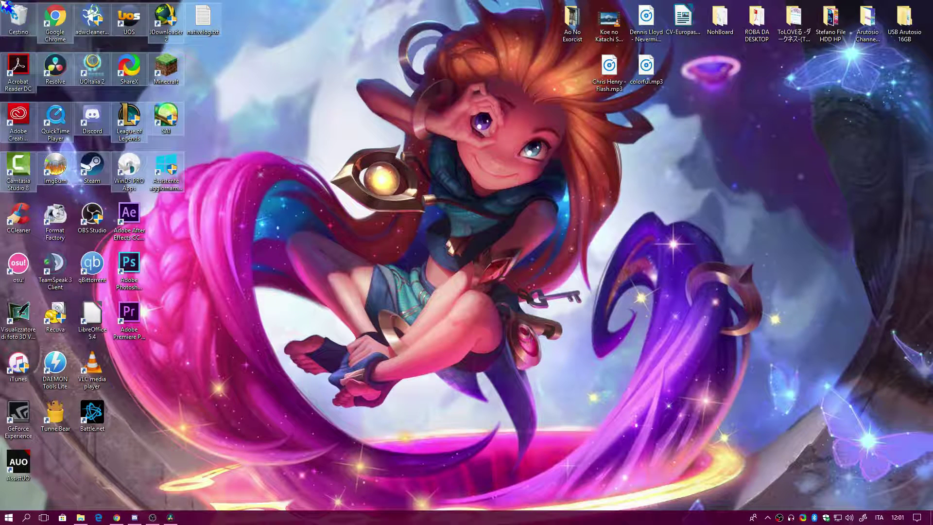
click(270, 163)
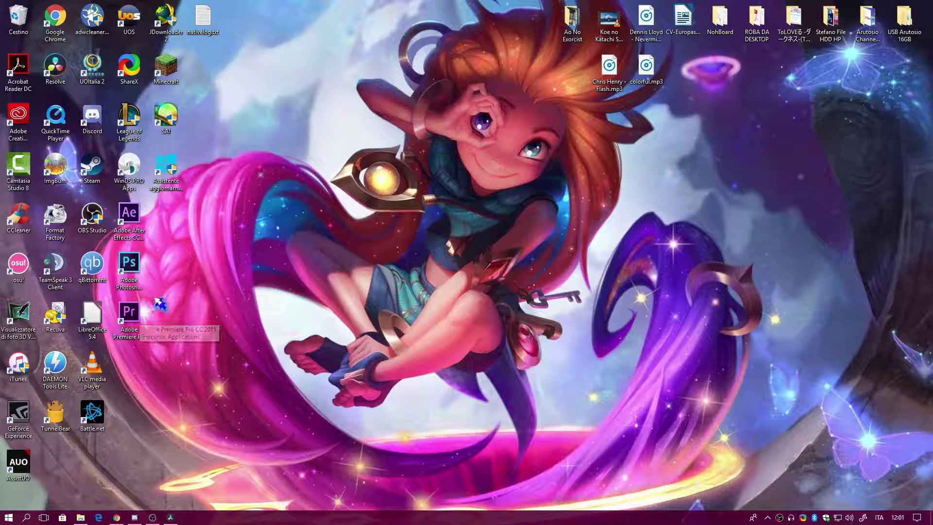
drag(200, 294, 2, 2)
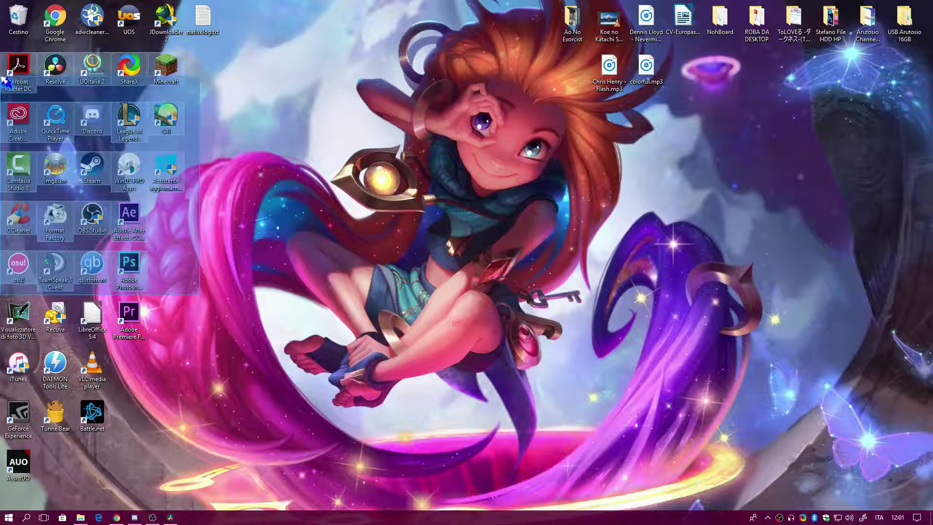
click(208, 50)
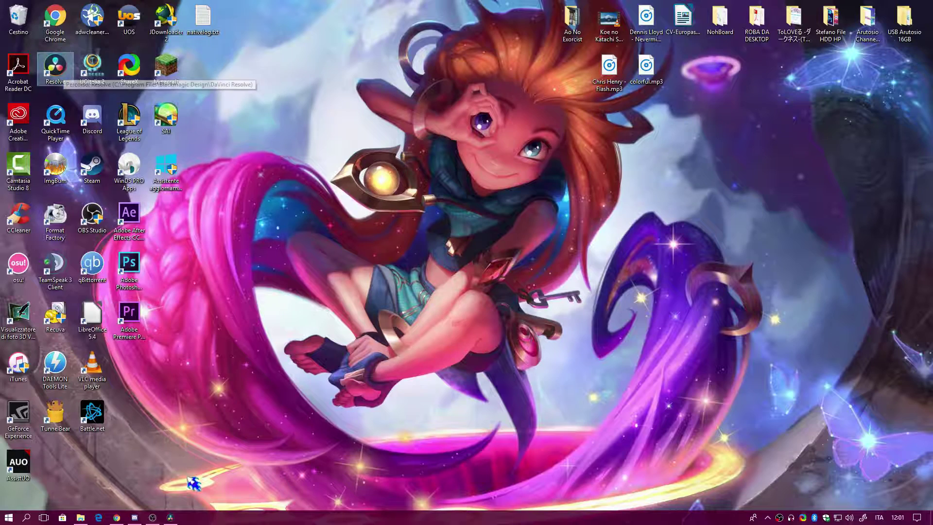
click(170, 517)
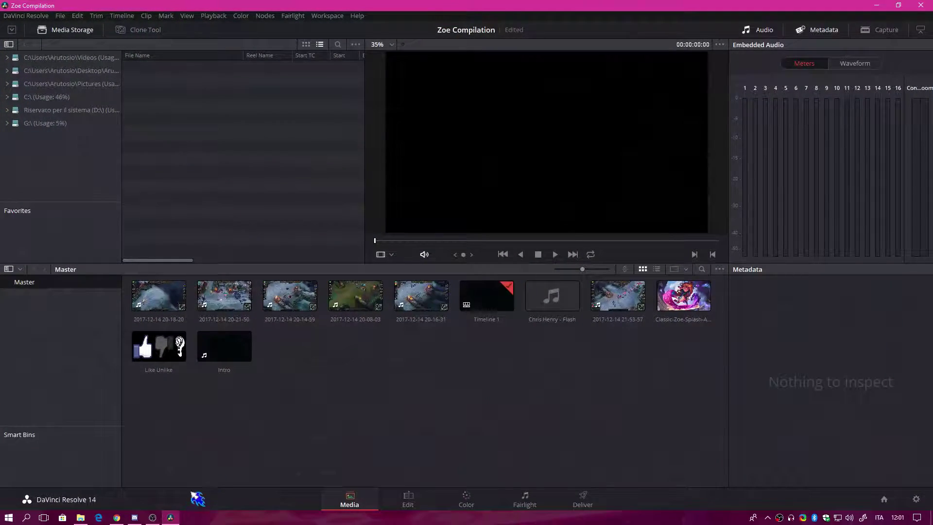
Step: Switch to the Edit page, scroll Timeline 1 back to the Intro clip, and select Like Unlike in the Media Pool
click(408, 505)
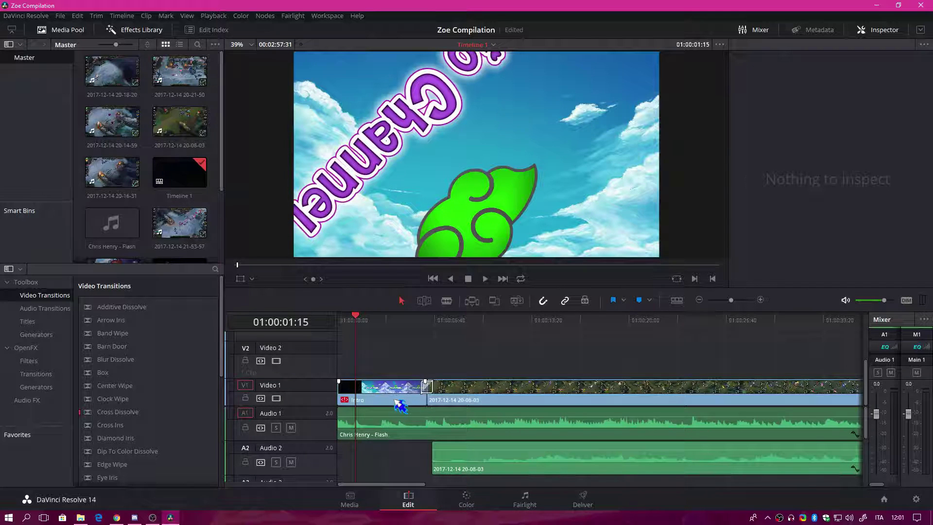
mouse_move(410, 484)
mouse_down()
mouse_move(645, 499)
mouse_move(391, 489)
mouse_up()
mouse_move(377, 485)
mouse_down()
mouse_move(422, 485)
mouse_move(366, 486)
mouse_up()
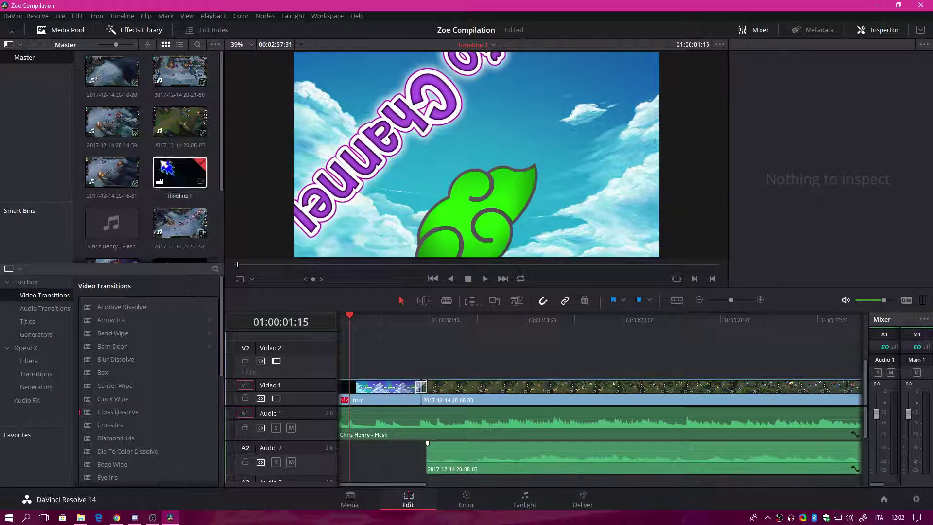
scroll(185, 213, down, 3)
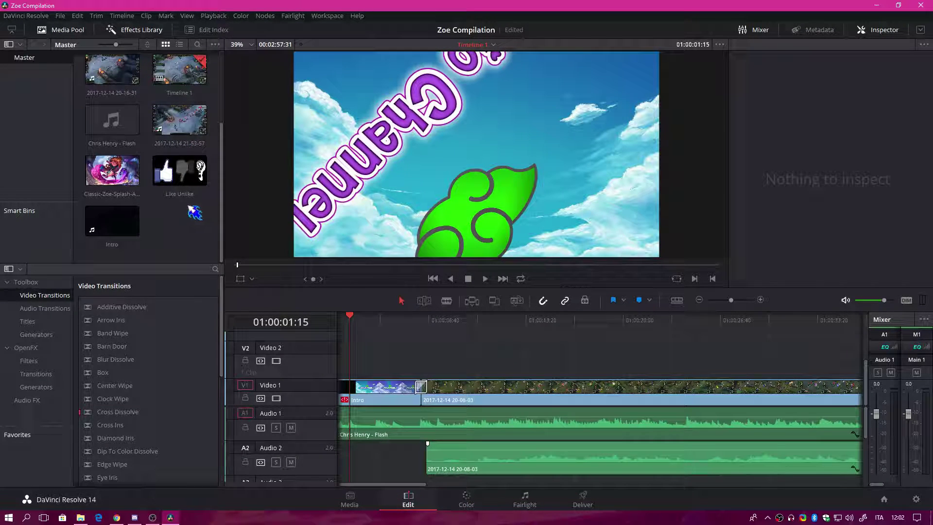
click(168, 176)
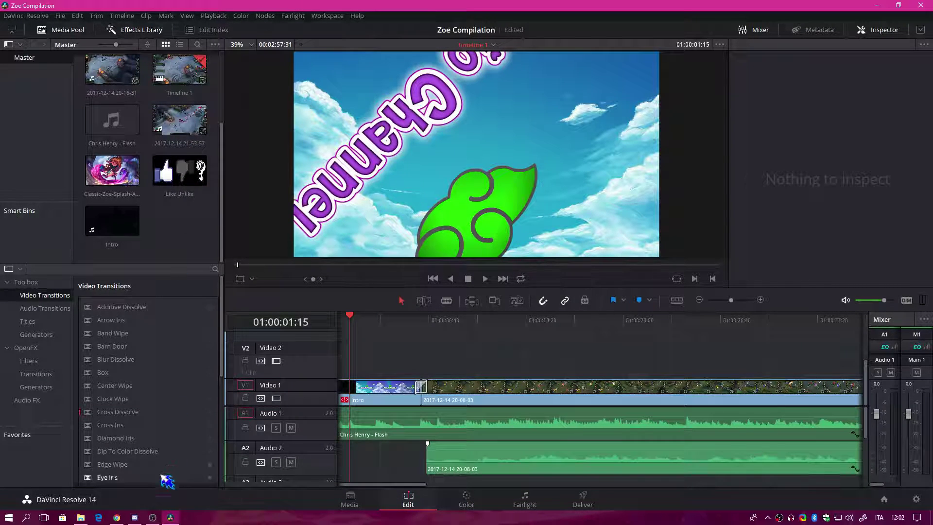
Step: Open the Blackmagic Design DaVinci Resolve 14 page from the 'davinci resolve' Google results in Chrome
click(119, 519)
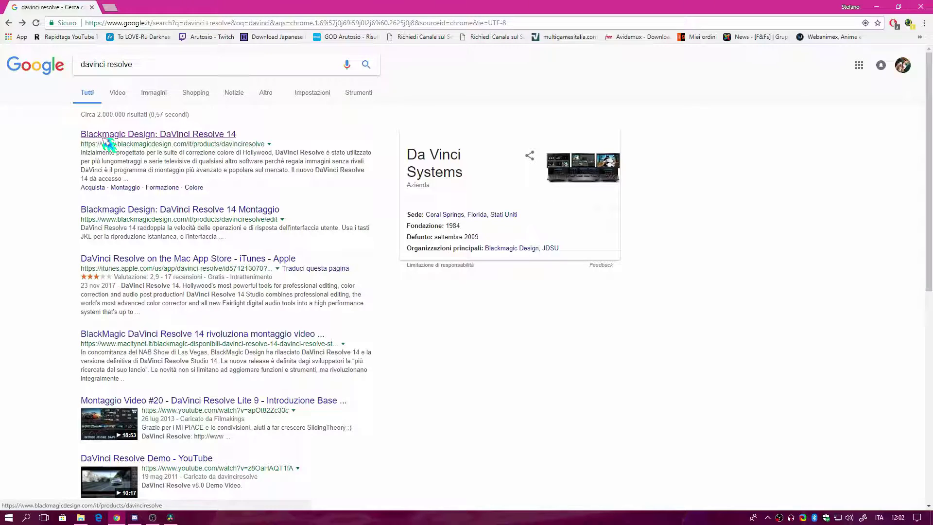
click(160, 66)
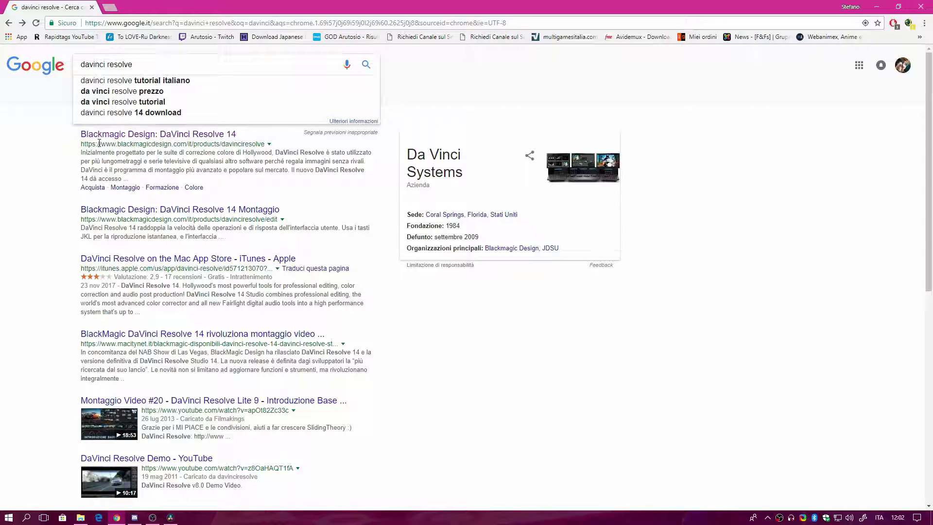
click(51, 158)
click(104, 136)
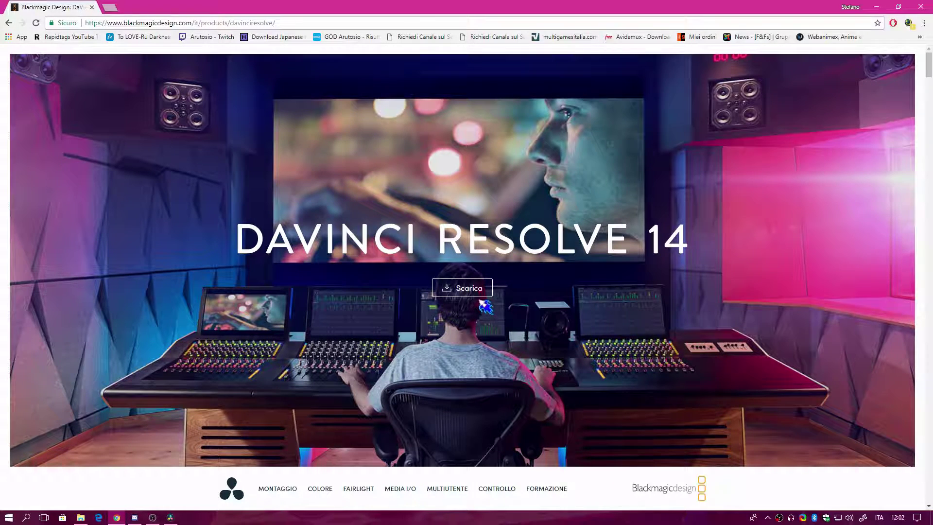
scroll(484, 304, down, 15)
scroll(481, 300, up, 15)
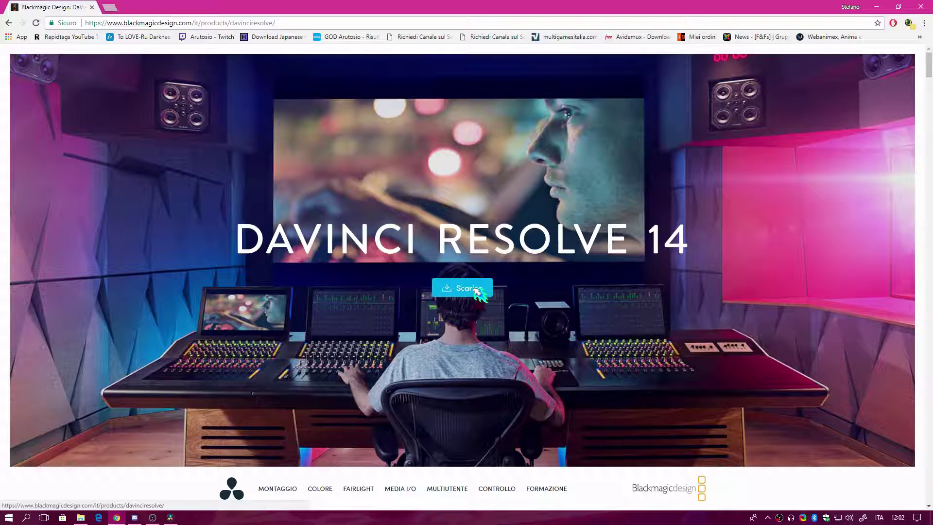
click(476, 290)
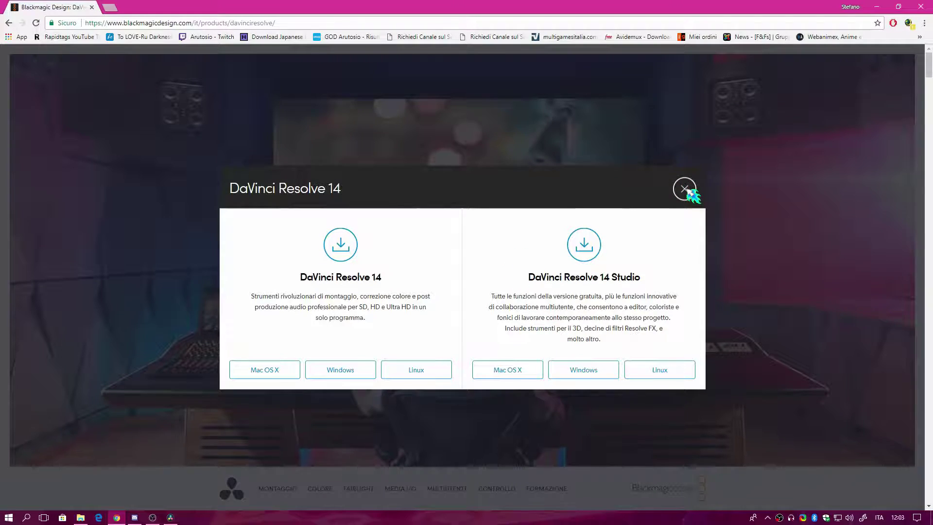
click(602, 371)
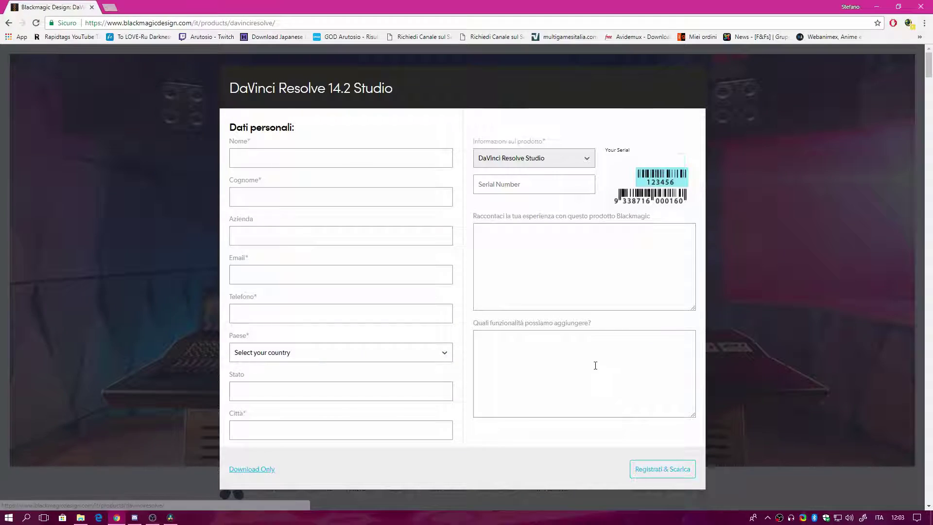
click(541, 183)
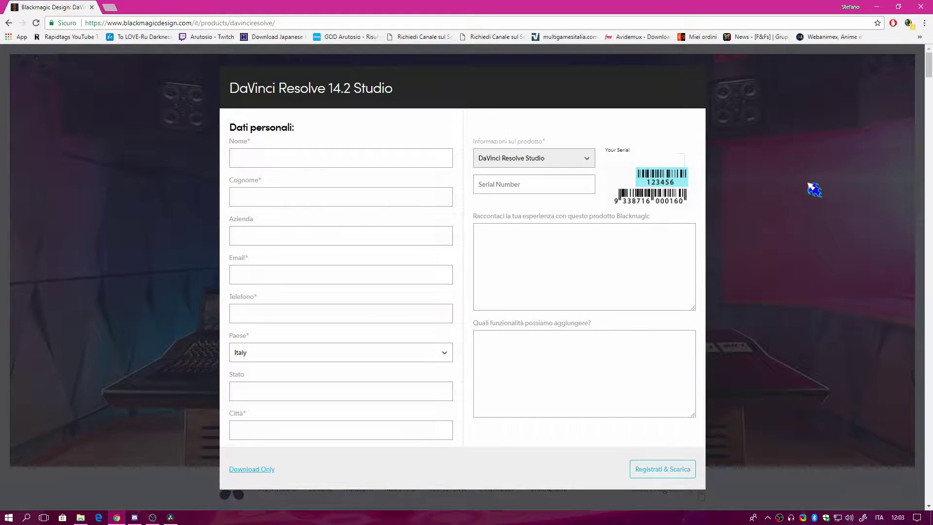
click(812, 188)
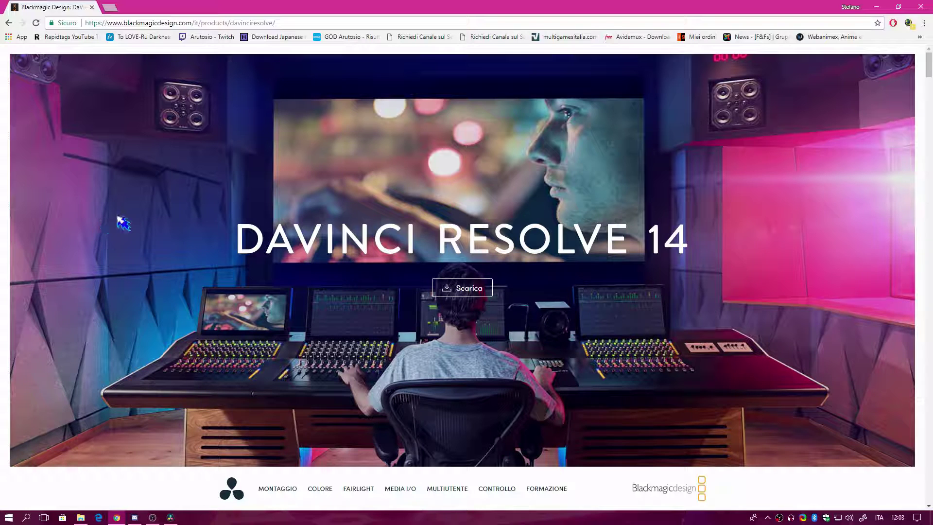
Step: Try the free DaVinci Resolve 14 Windows download, abandon the registration form, and minimise Chrome
click(468, 292)
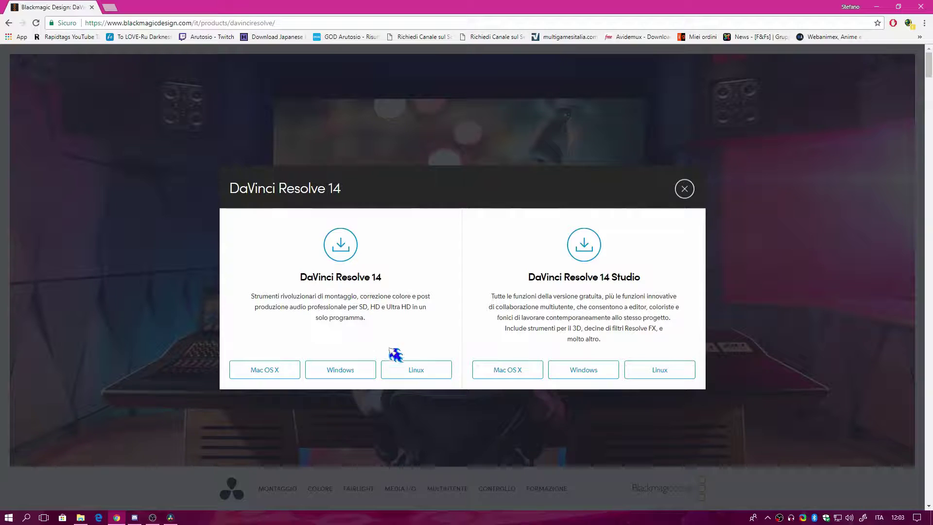
click(348, 371)
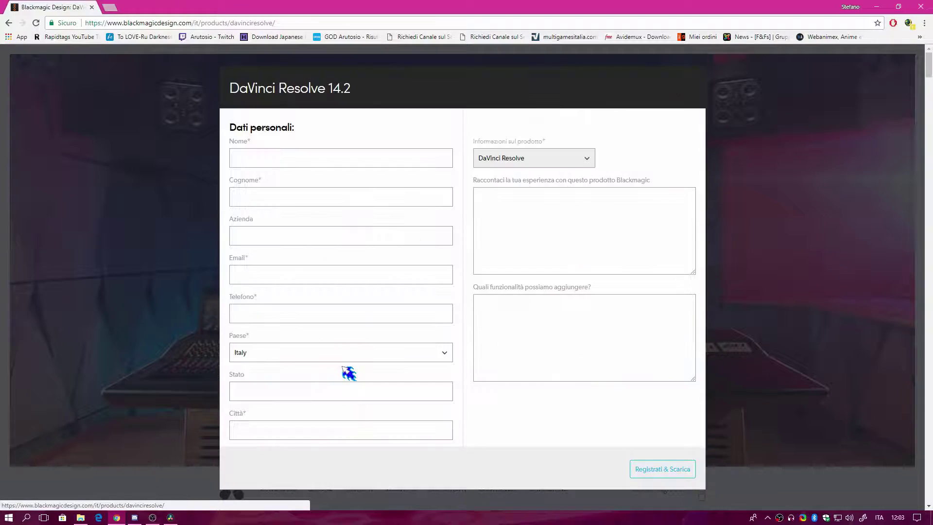
click(275, 156)
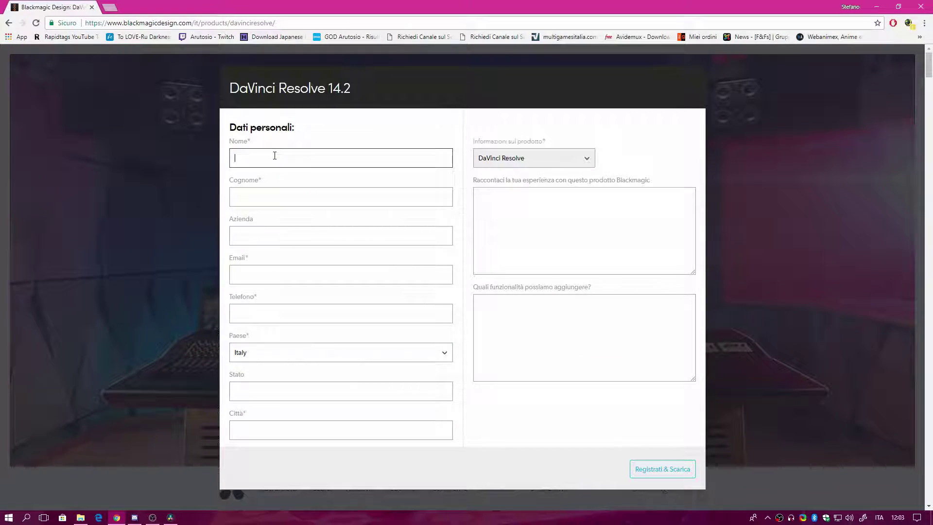
click(635, 469)
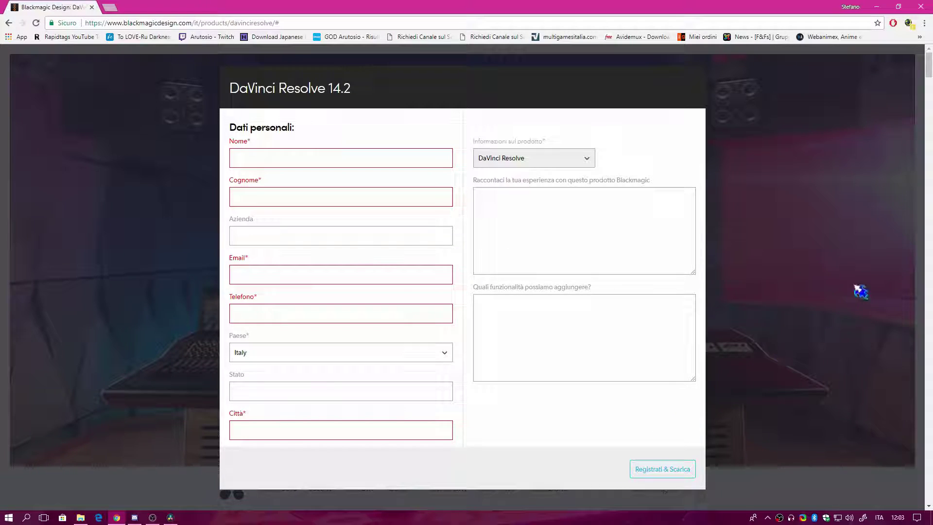
click(800, 254)
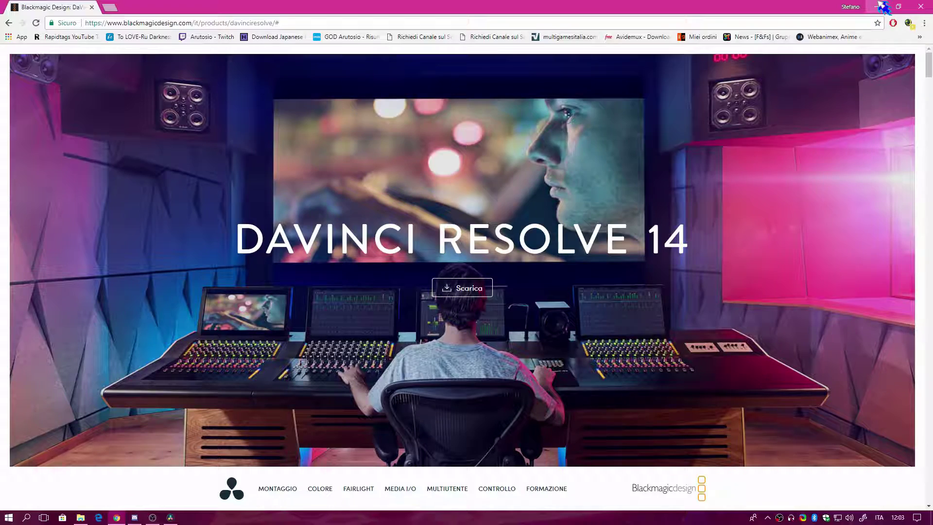
click(883, 7)
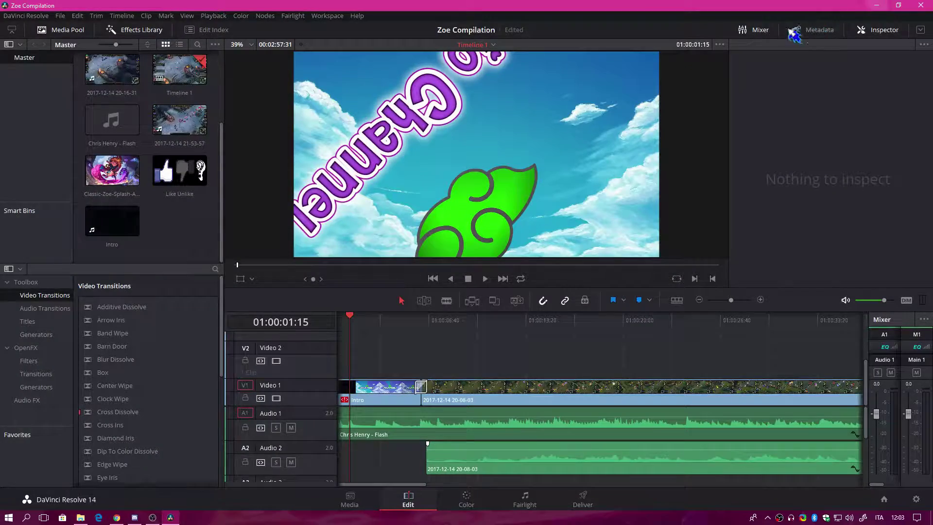
Step: Check the Recycle Bin for DaVinci_Resolve_14.1.1_Windows.zip, then close it to leave the desktop showing
click(878, 5)
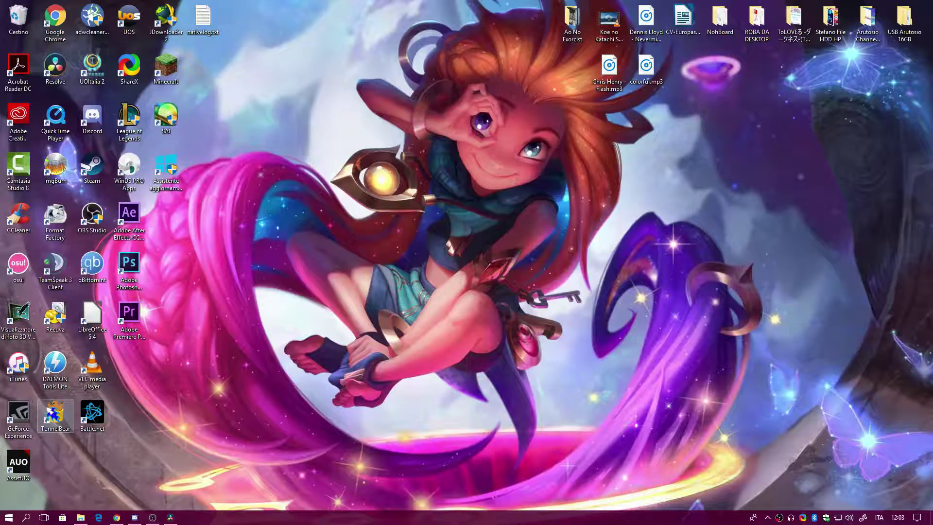
double_click(19, 17)
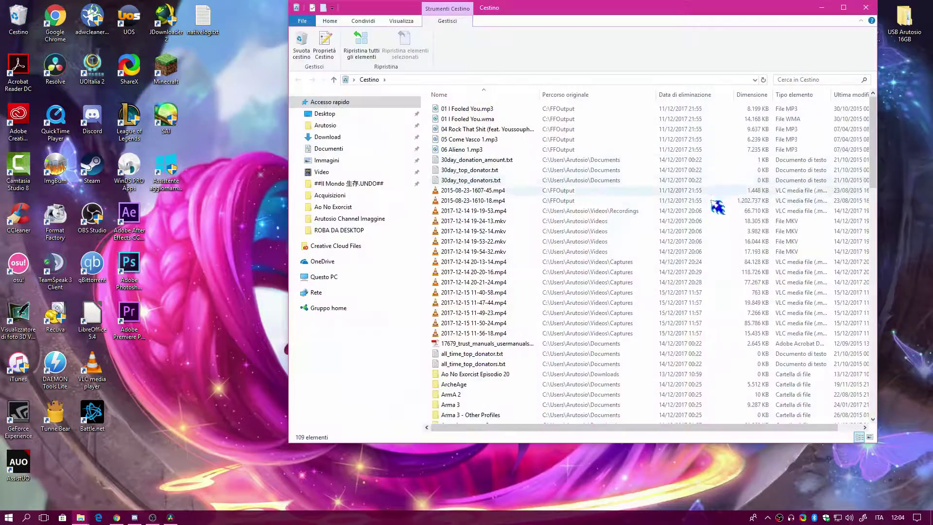
scroll(510, 340, down, 4)
scroll(530, 331, down, 4)
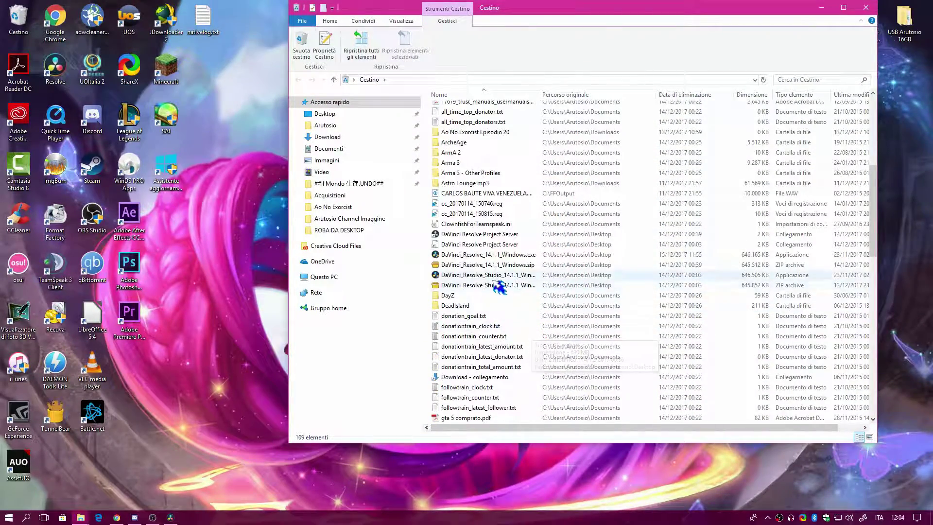
scroll(501, 287, up, 2)
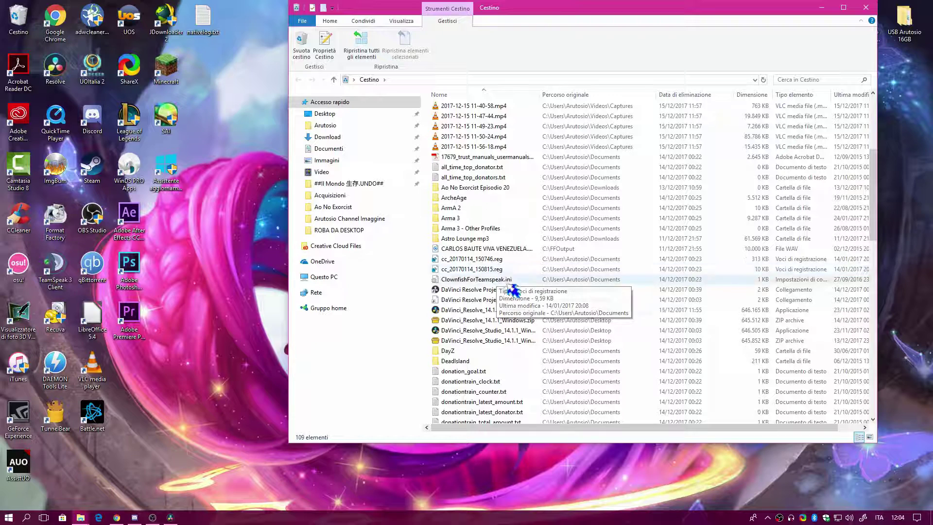
click(510, 319)
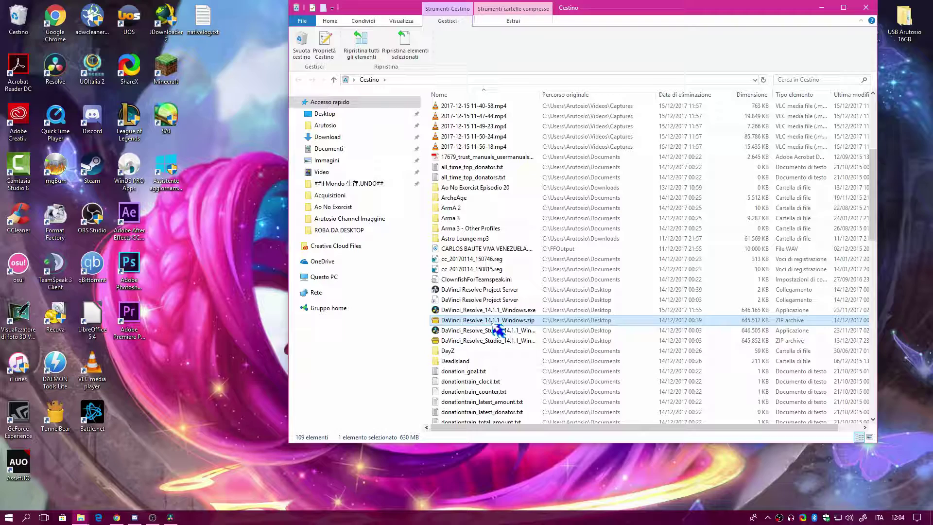
click(865, 7)
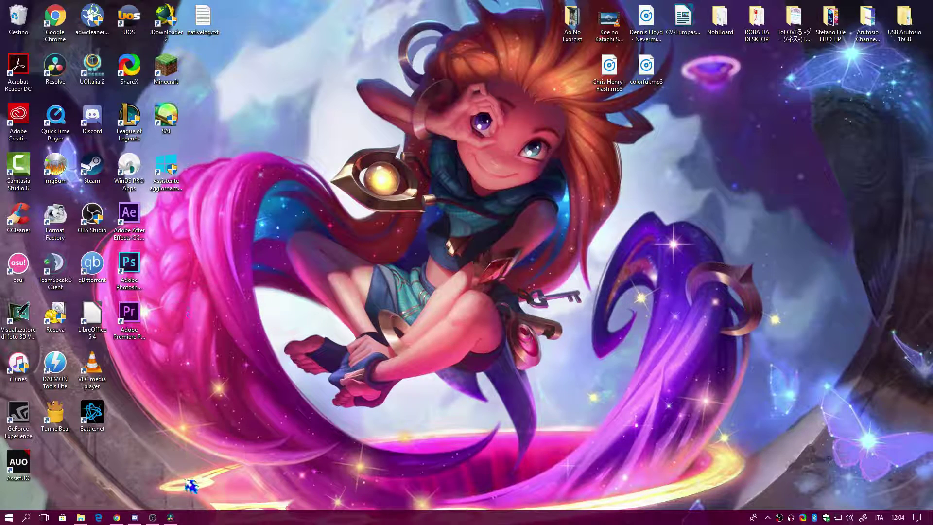
Step: Restore Resolve, zoom into the Zoe Compilation timeline, and park the playhead on the channel intro title
click(171, 518)
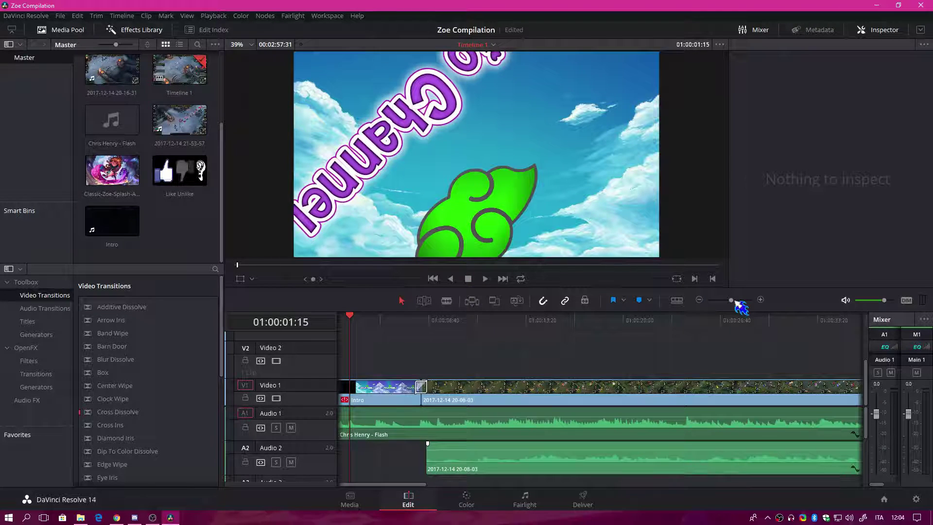
drag(732, 302, 732, 300)
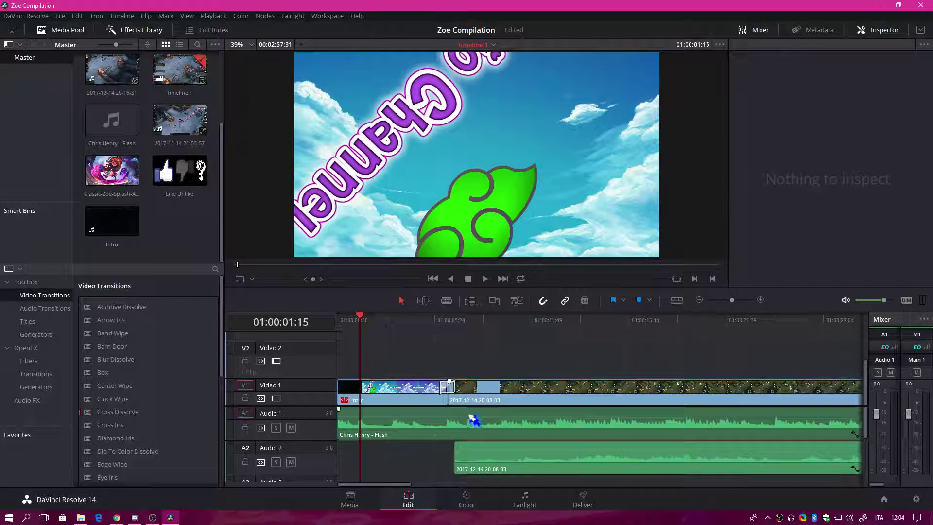
mouse_move(373, 485)
mouse_down()
mouse_move(780, 486)
mouse_move(354, 484)
mouse_up()
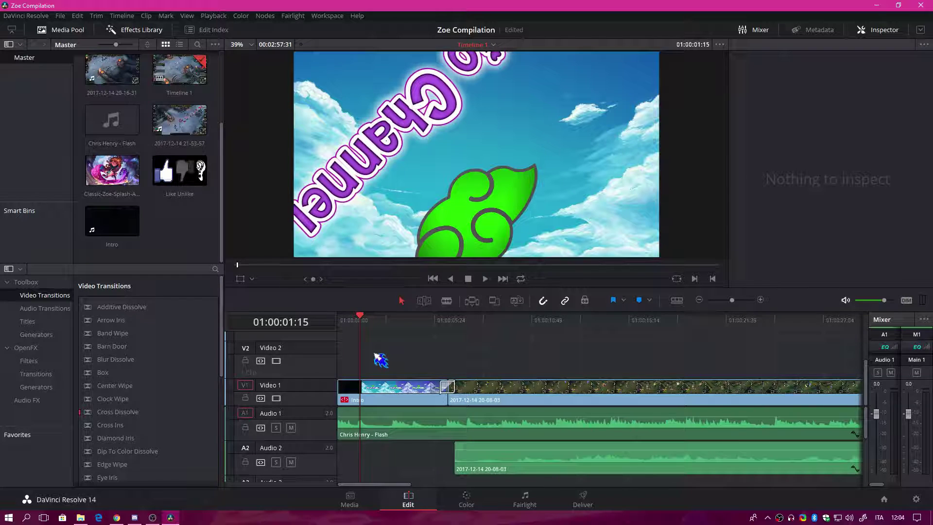
drag(361, 319, 398, 327)
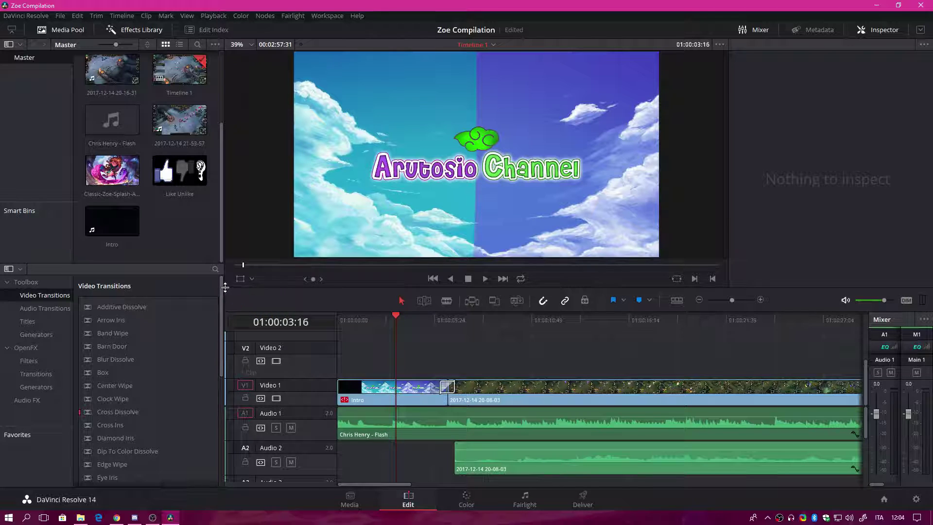
mouse_move(225, 292)
mouse_down()
mouse_move(221, 321)
mouse_move(221, 287)
mouse_up()
drag(223, 288, 219, 137)
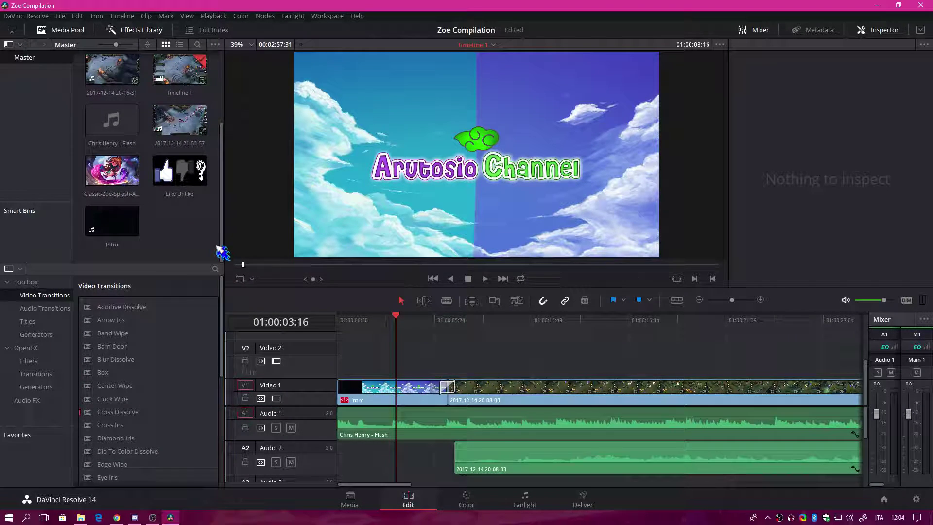